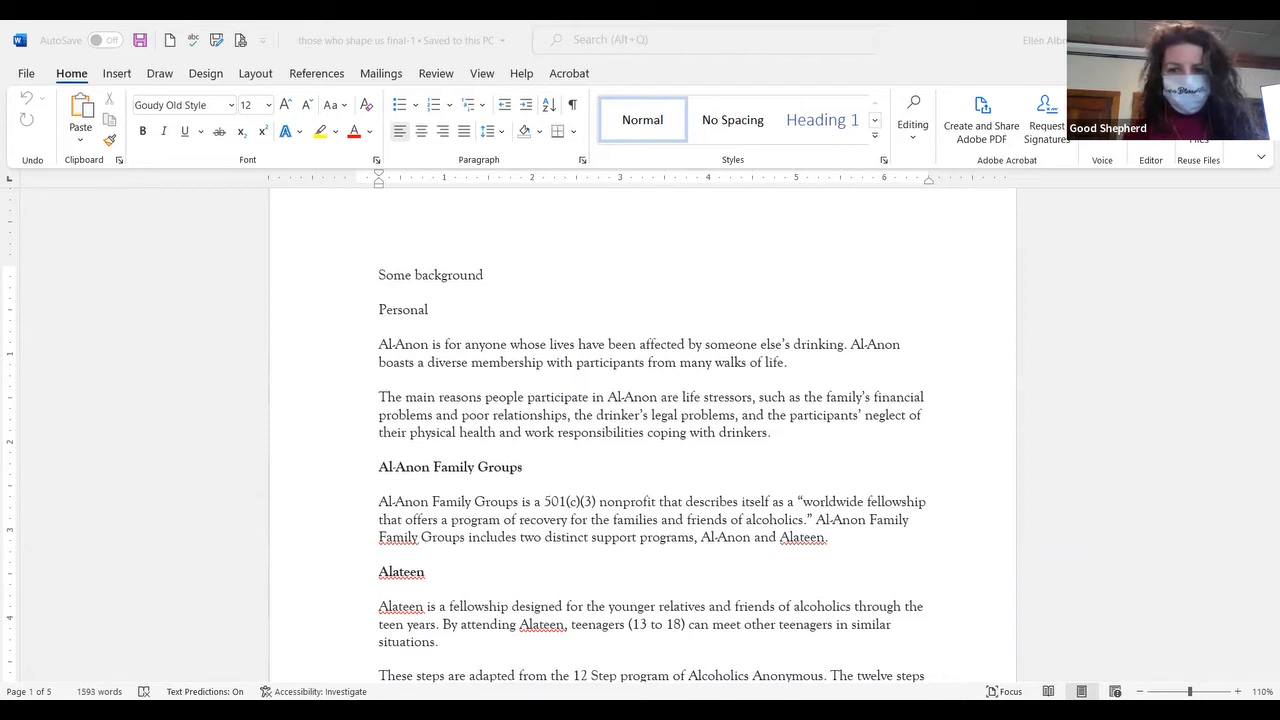
key(alt+F4)
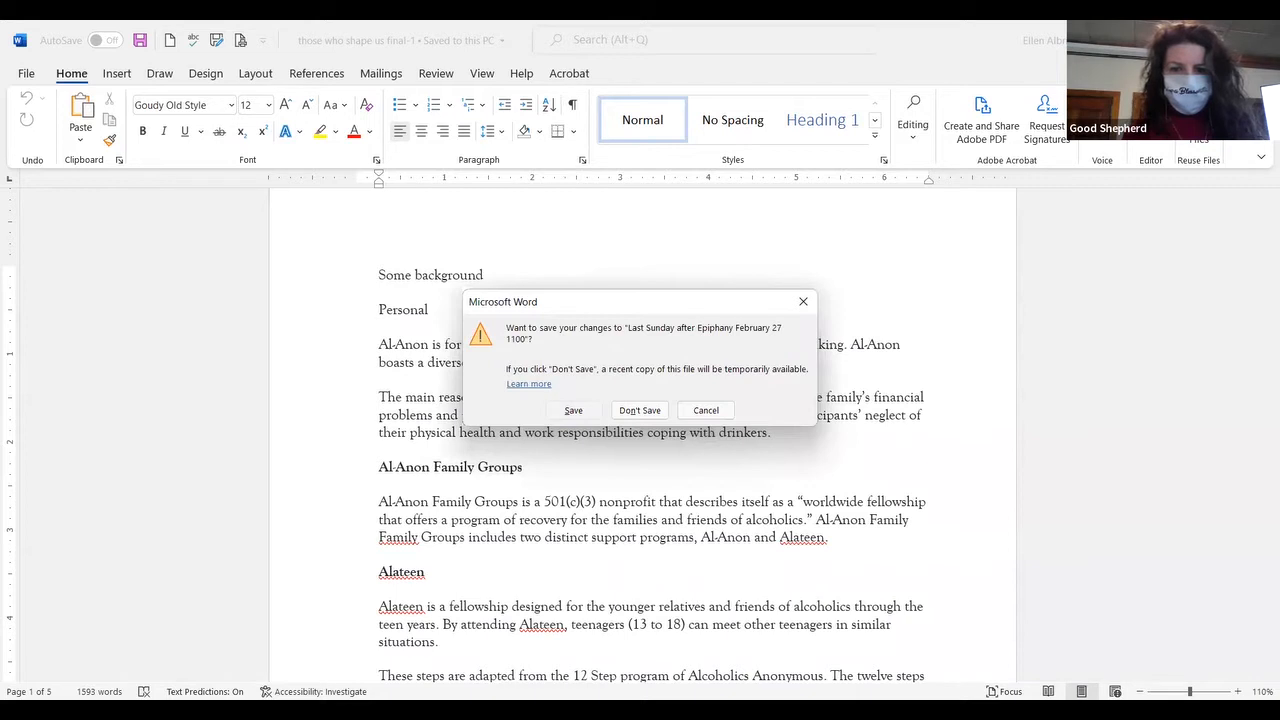
key(Escape)
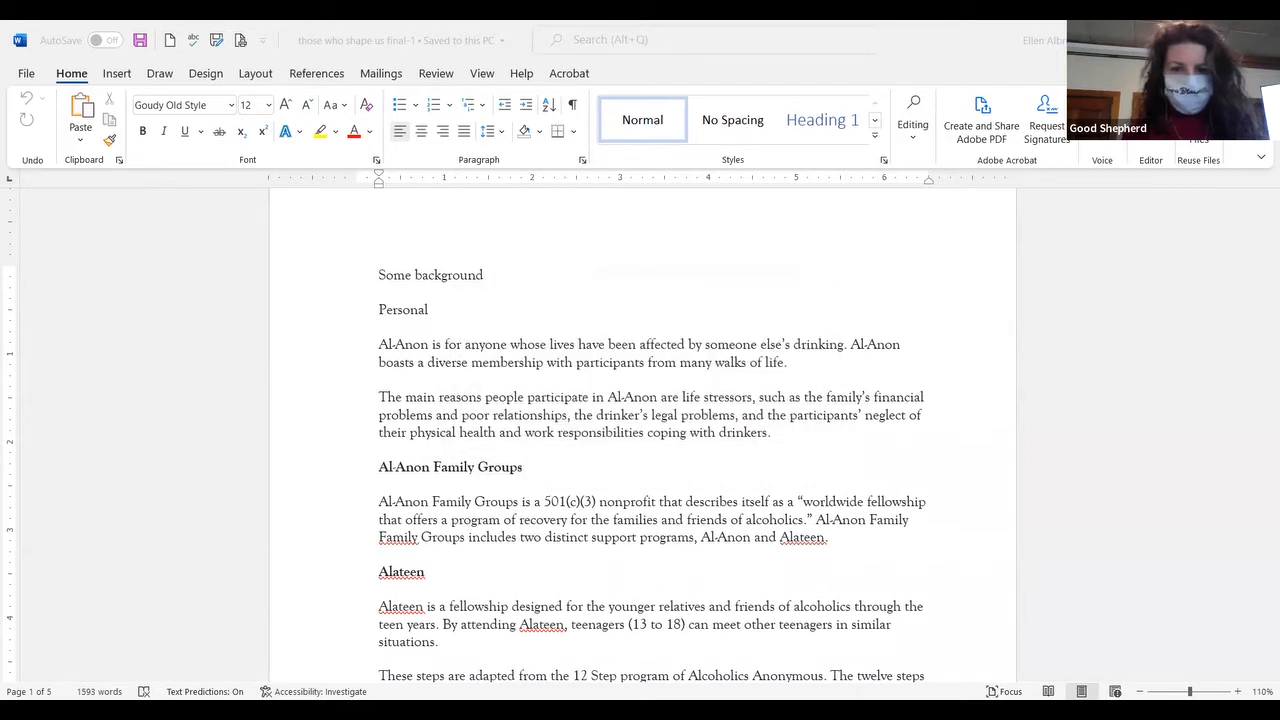